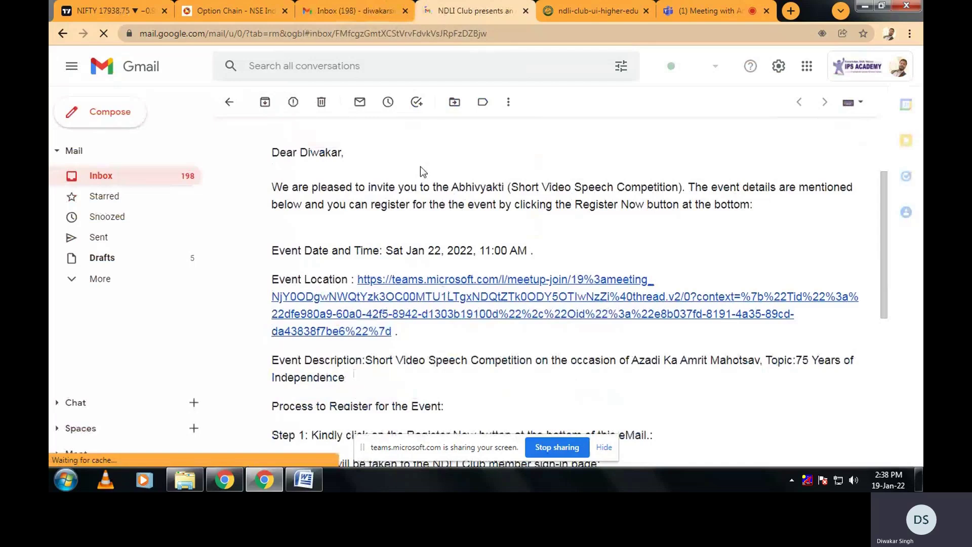
- Read the registration steps for the Abhivyakti event in the invitation email, waiting for the unresponsive page
scroll(420, 166, "down", 3)
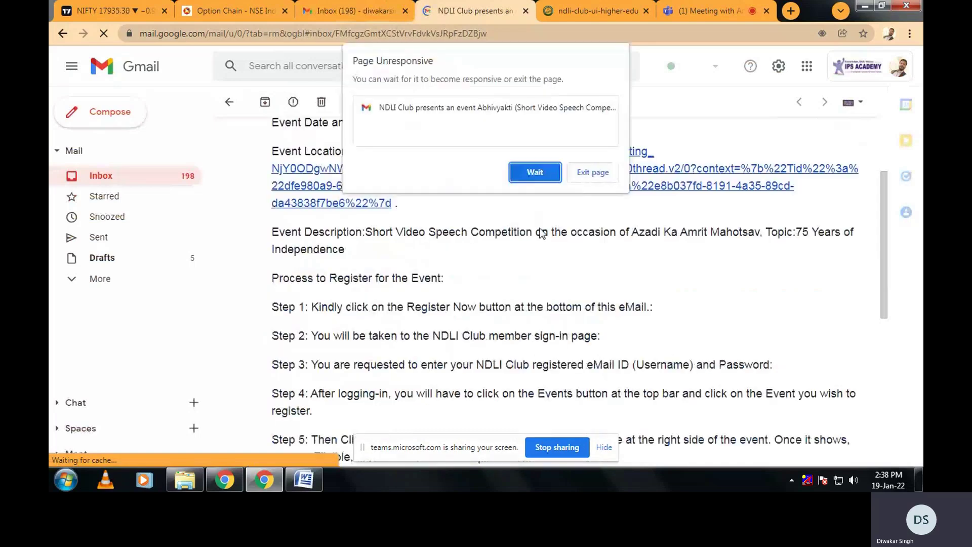
left_click(545, 175)
scroll(556, 283, "down", 5)
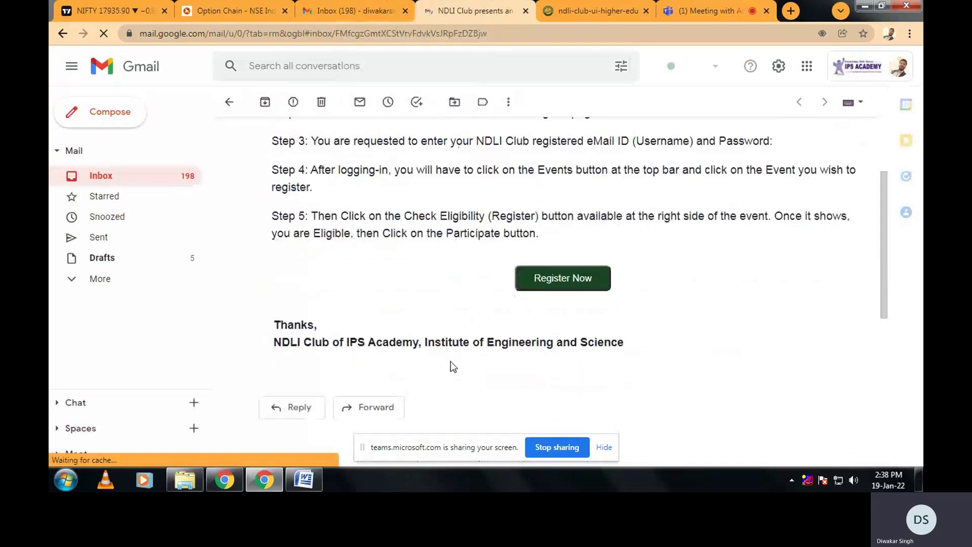
- Close the NIFTY browser tab and open the list of club events on the NDLI Club site
left_click(597, 12)
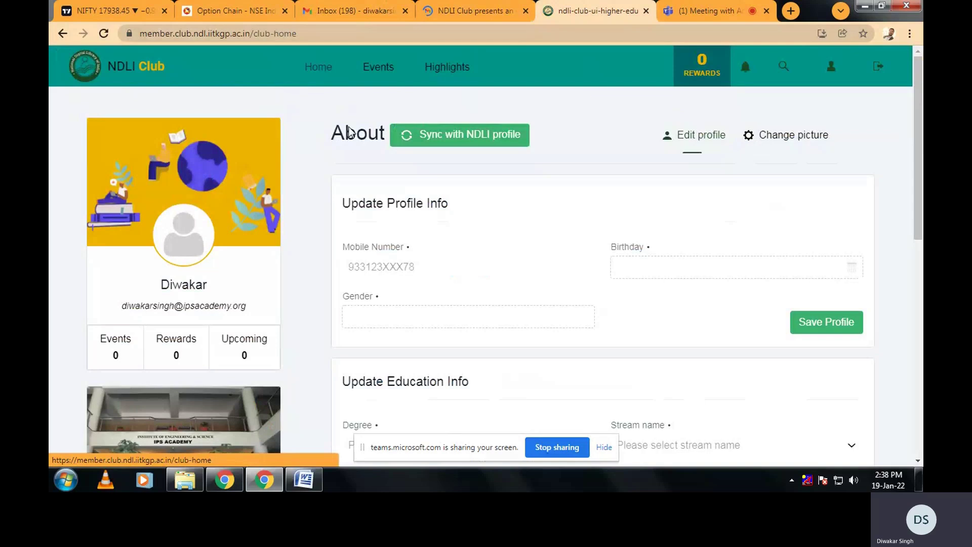
left_click(166, 11)
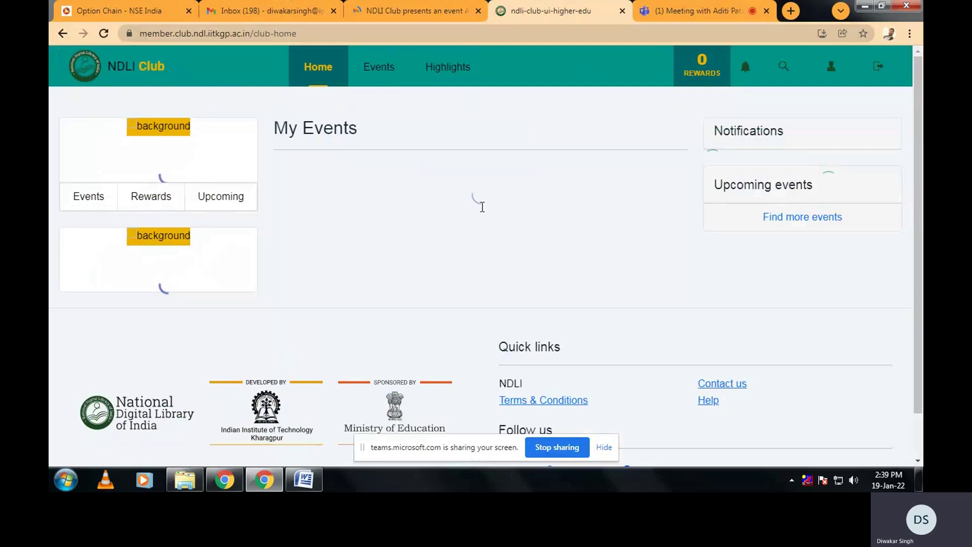
left_click(794, 293)
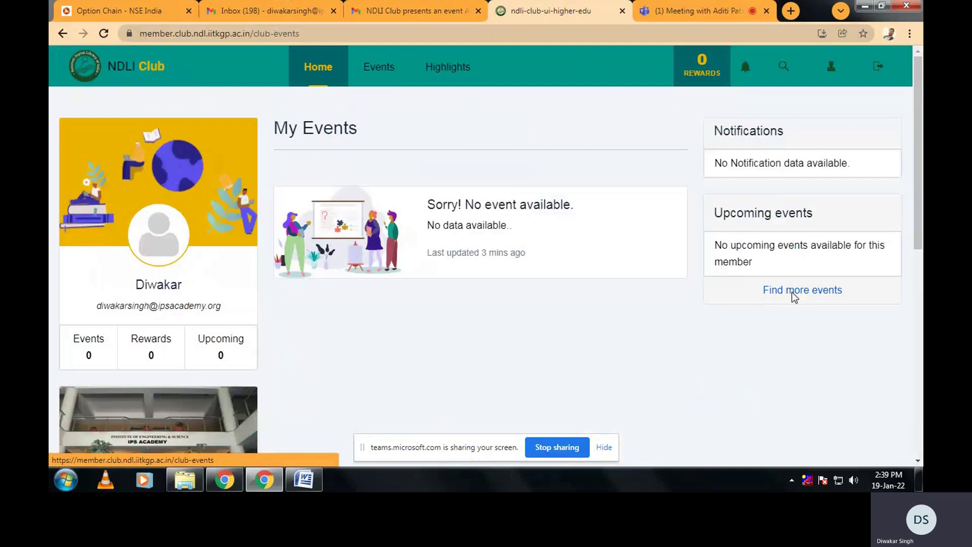
left_click(793, 292)
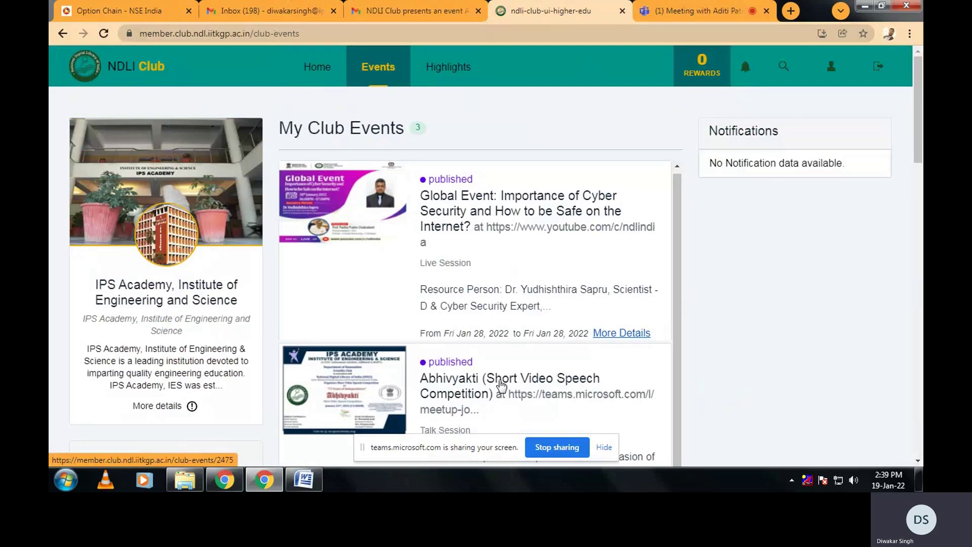
- Open the Abhivyakti (Short Video Speech Competition) event from the club events and check eligibility for it
left_click(457, 369)
left_click(480, 380)
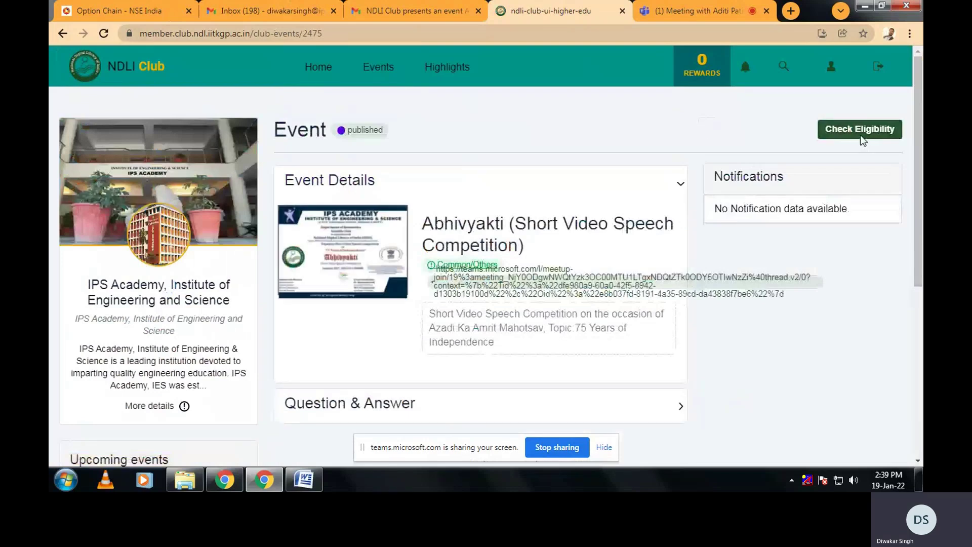
left_click(860, 133)
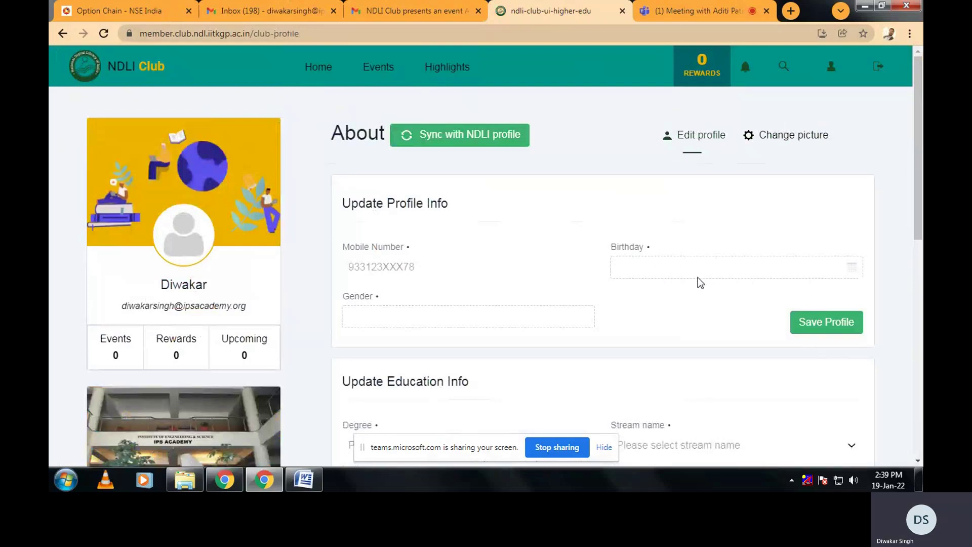
- Sync the club profile with NDLI without aborting the slow Flash script, and follow the link to update the date of birth on the NDLI website
left_click(426, 137)
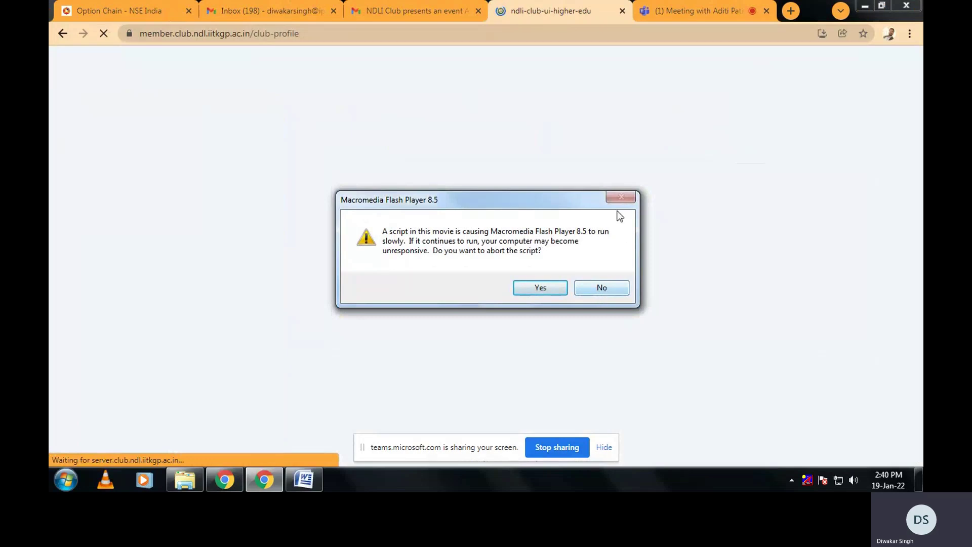
left_click(603, 287)
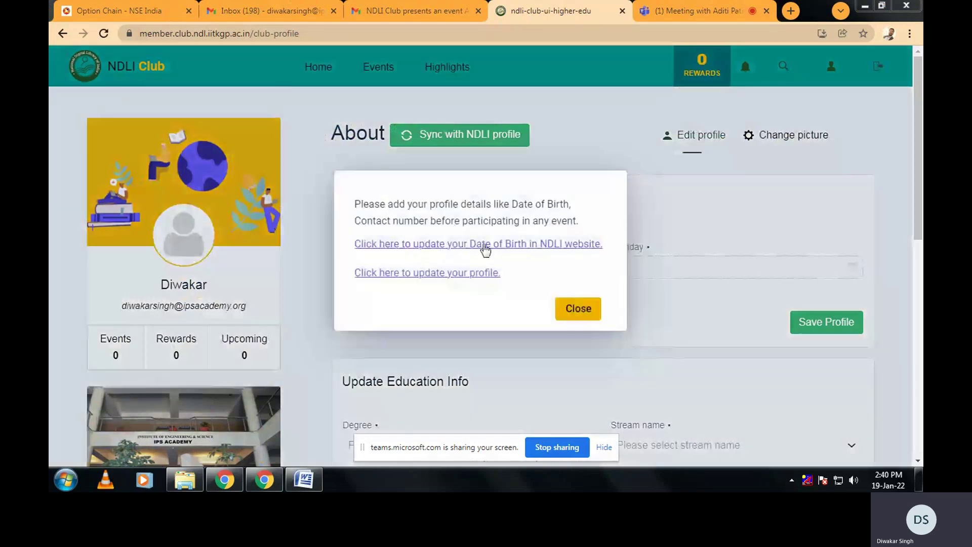
left_click(485, 250)
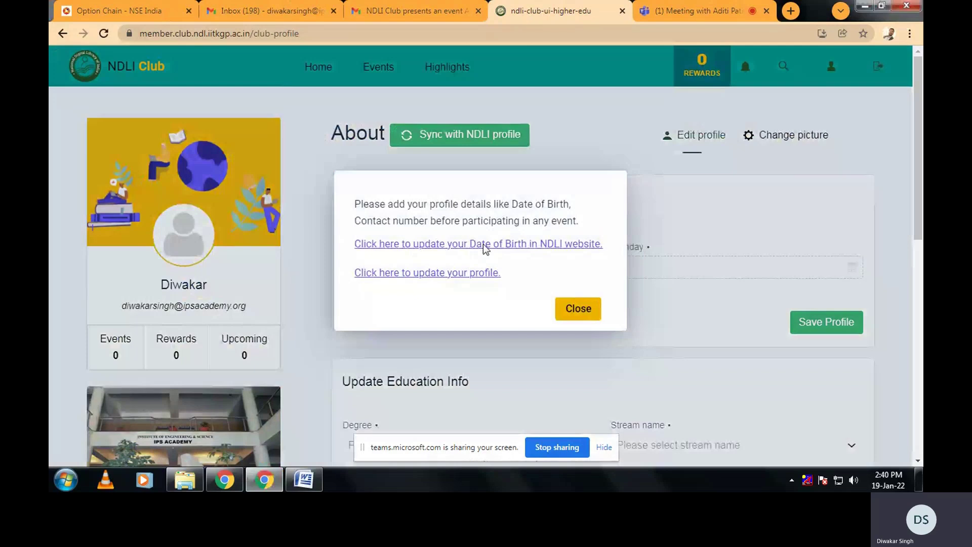
left_click(483, 244)
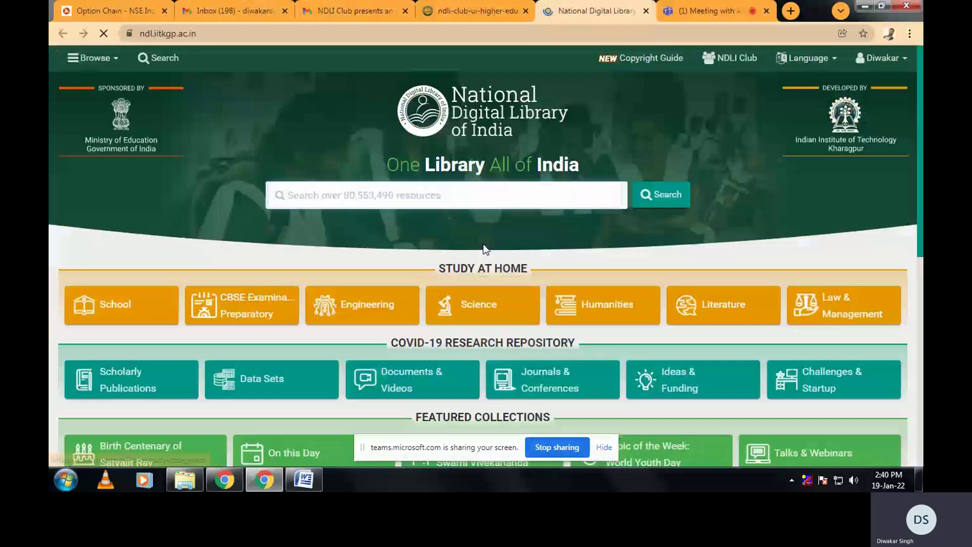
- Open the NDLI account's customization settings and choose the member's date of birth in the personal information
left_click(881, 58)
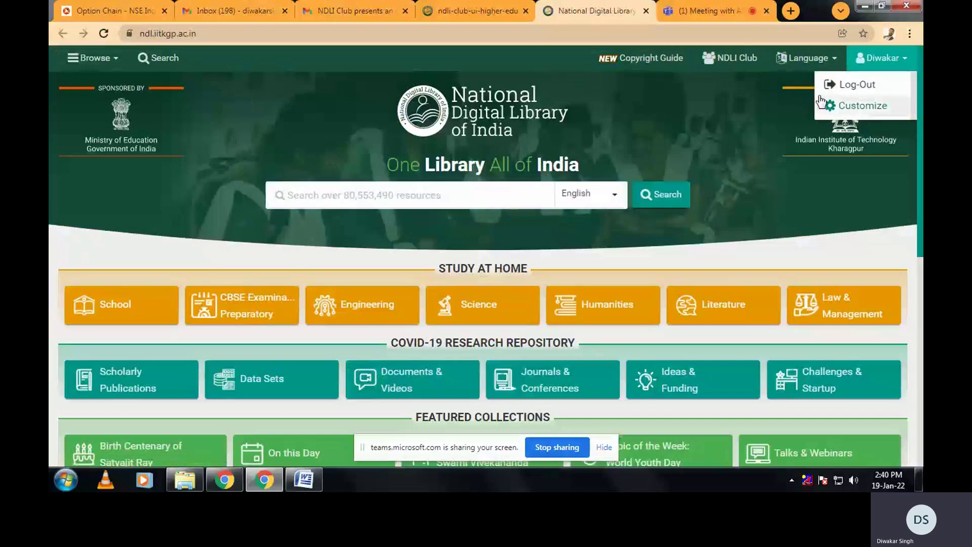
left_click(846, 111)
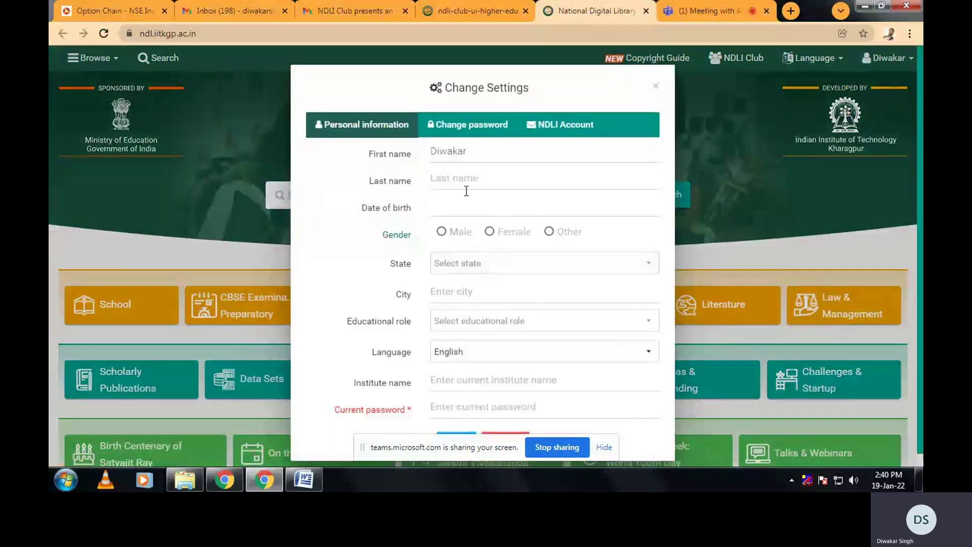
left_click(466, 208)
left_click(488, 230)
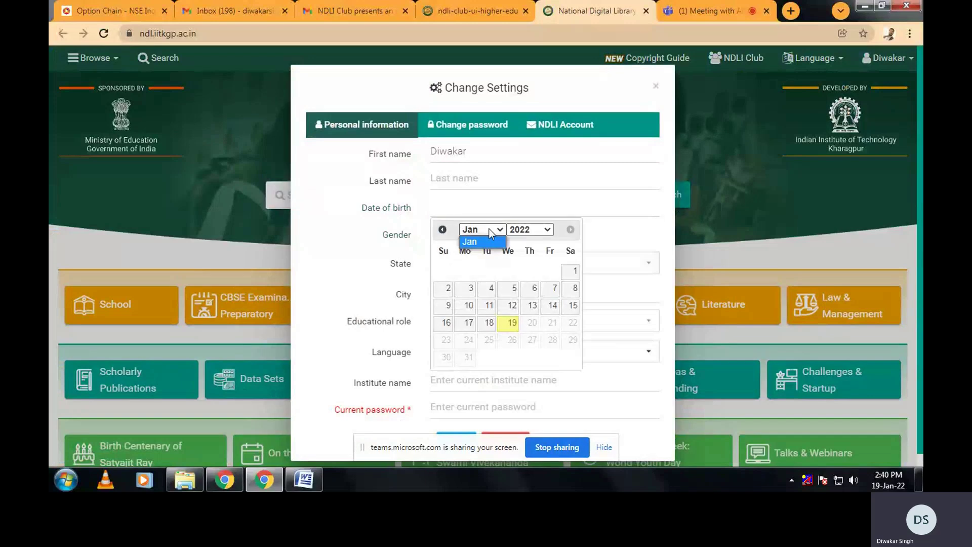
left_click(529, 229)
scroll(532, 310, "up", 5)
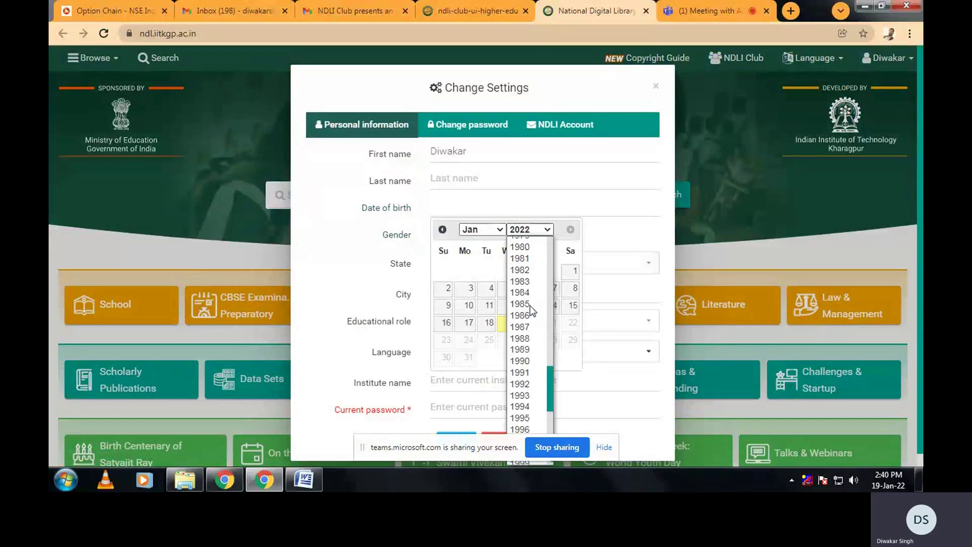
left_click(527, 338)
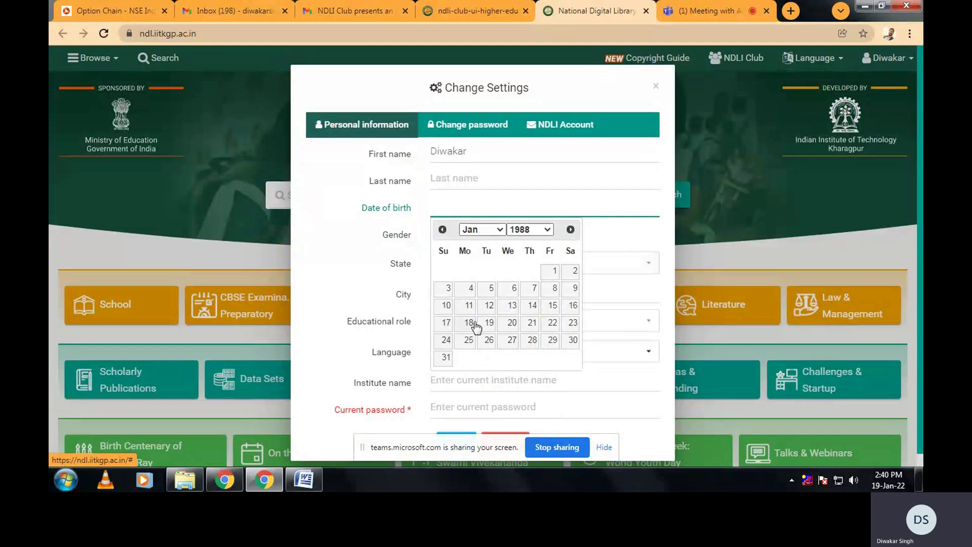
left_click(485, 231)
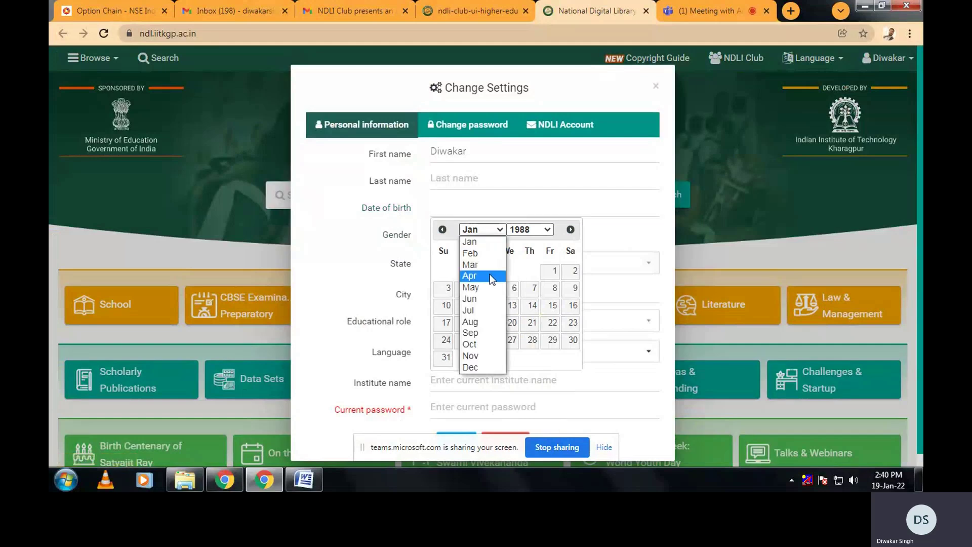
left_click(485, 368)
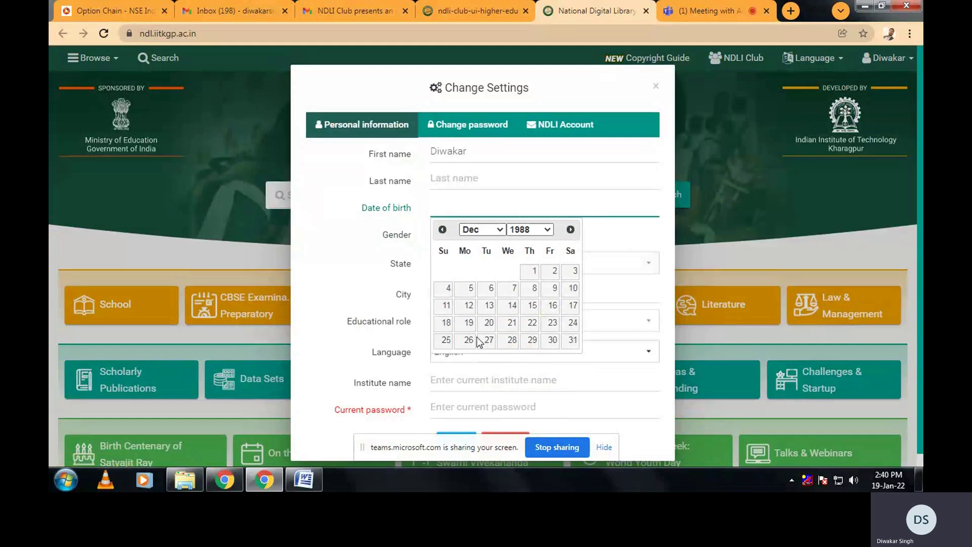
left_click(567, 341)
- Enter the current account password, save the personal information and acknowledge the account update
scroll(520, 383, "down", 1)
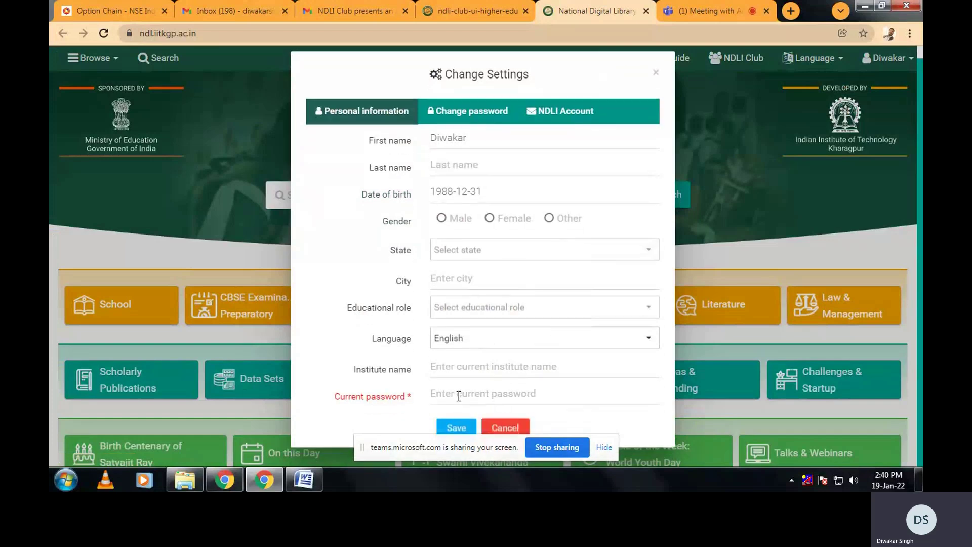
left_click(461, 395)
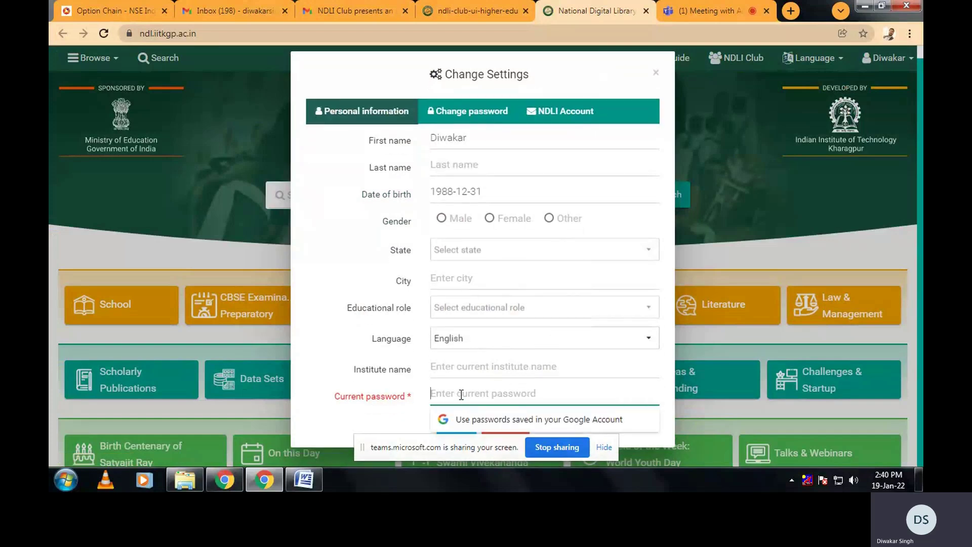
type("••")
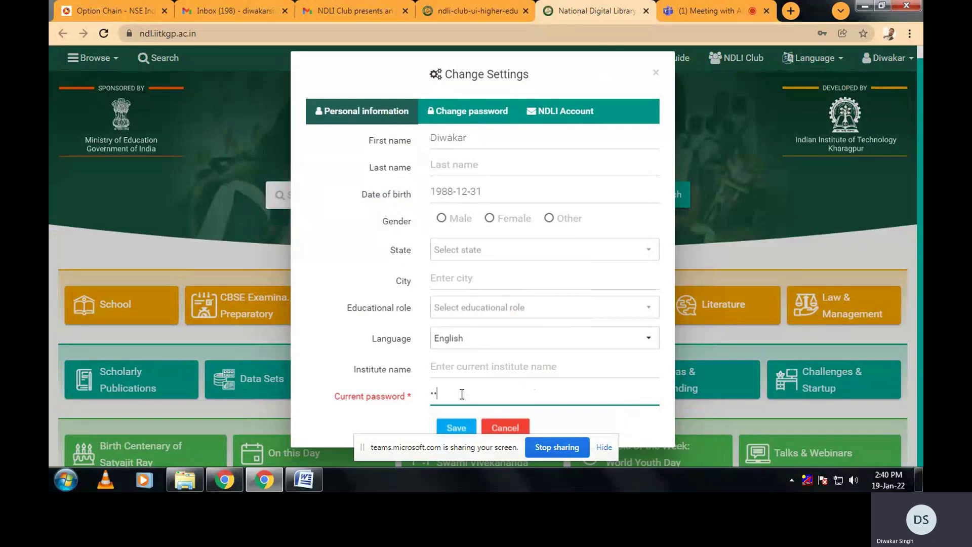
type("•••••••")
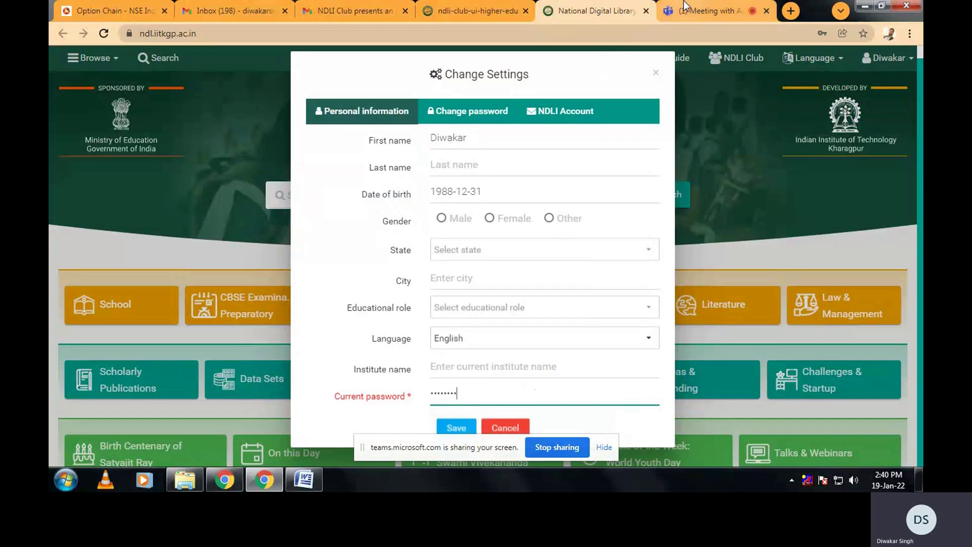
type("•")
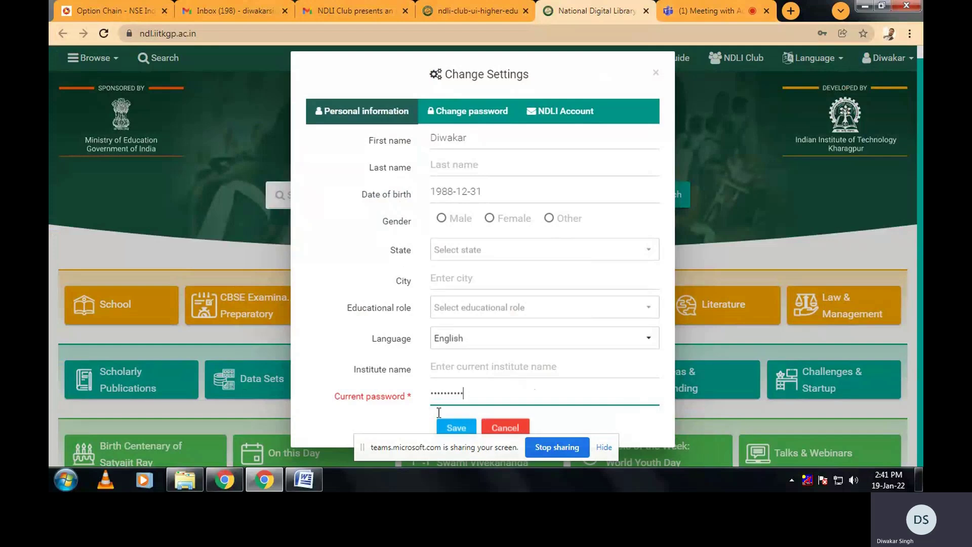
left_click(456, 427)
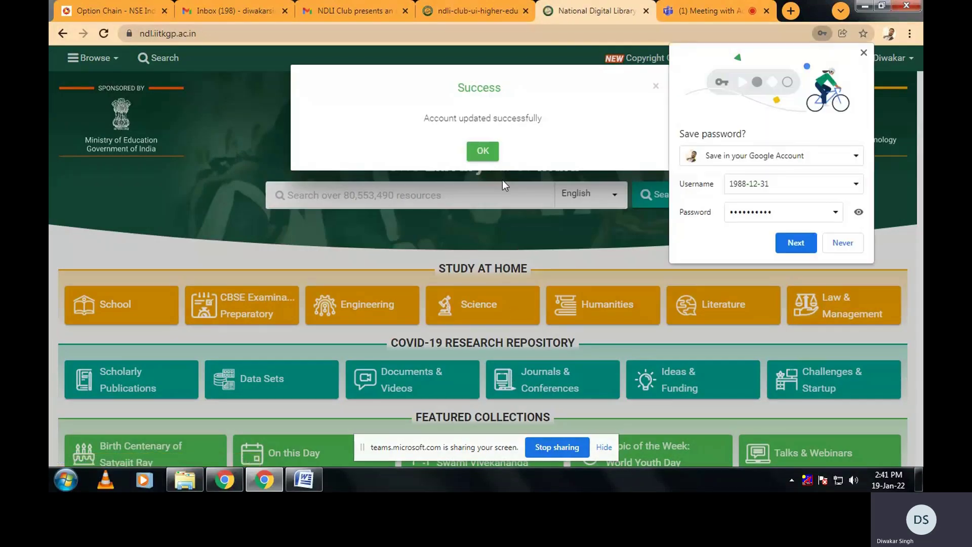
left_click(485, 154)
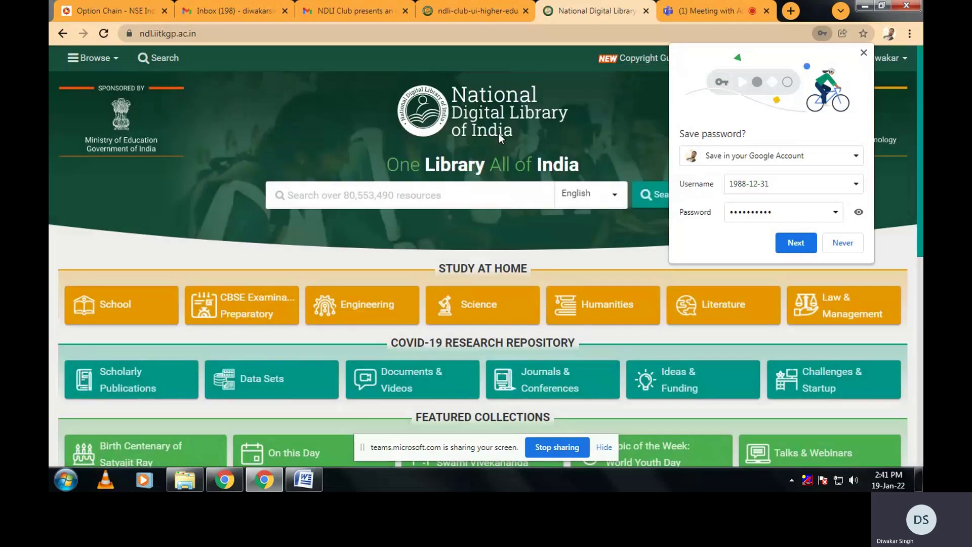
- Return to the NDLI Club profile and sync it with the updated NDLI profile
left_click(485, 1)
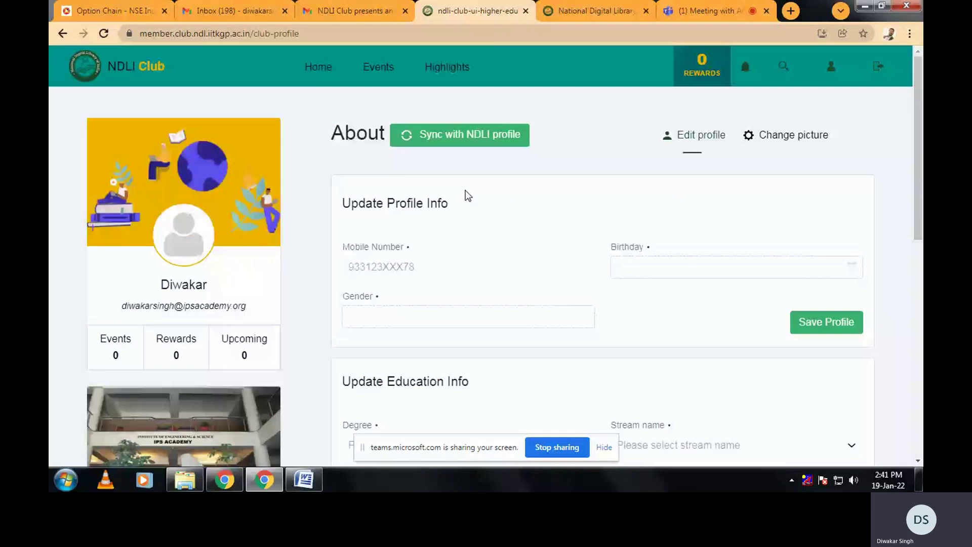
left_click(449, 134)
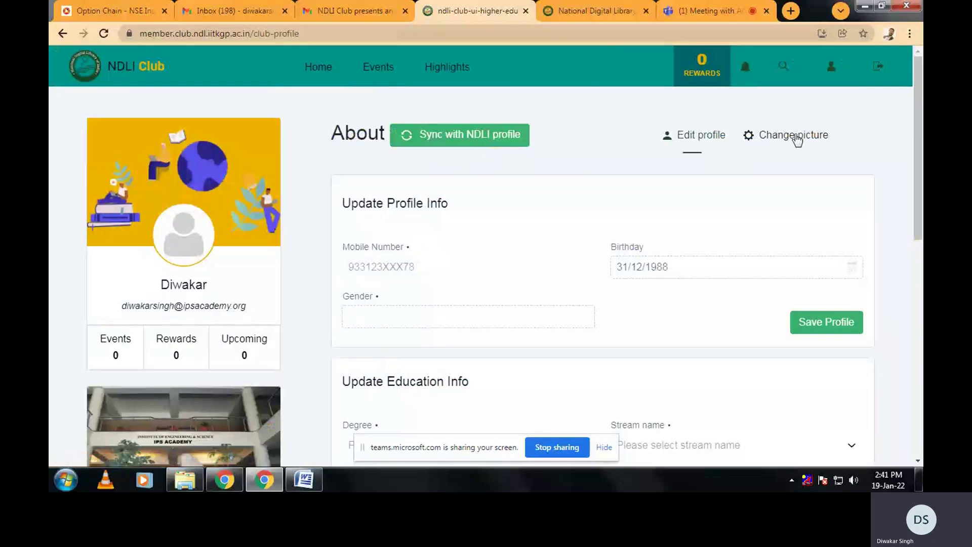
- Reopen the Abhivyakti (Short Video Speech Competition) event from the club events and recheck eligibility to participate
left_click(379, 69)
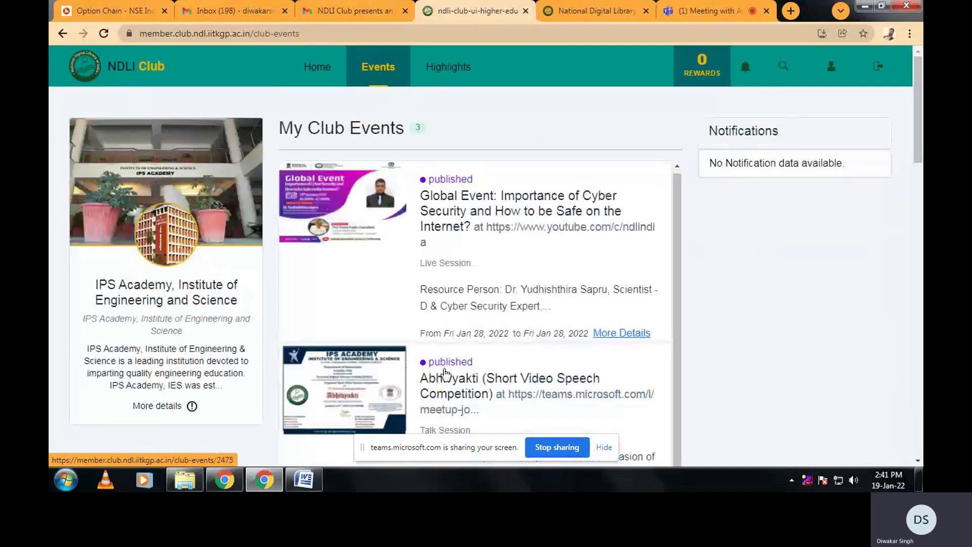
left_click(444, 372)
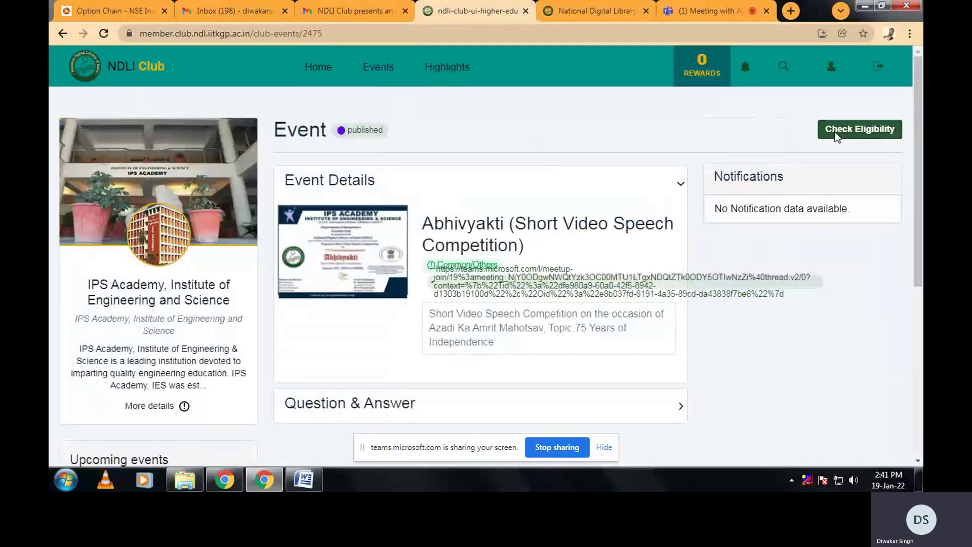
left_click(835, 131)
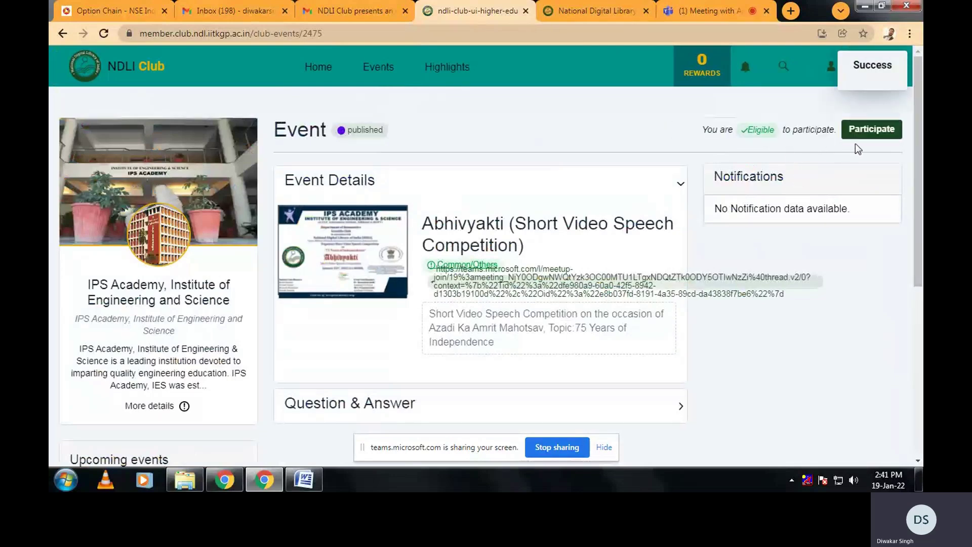